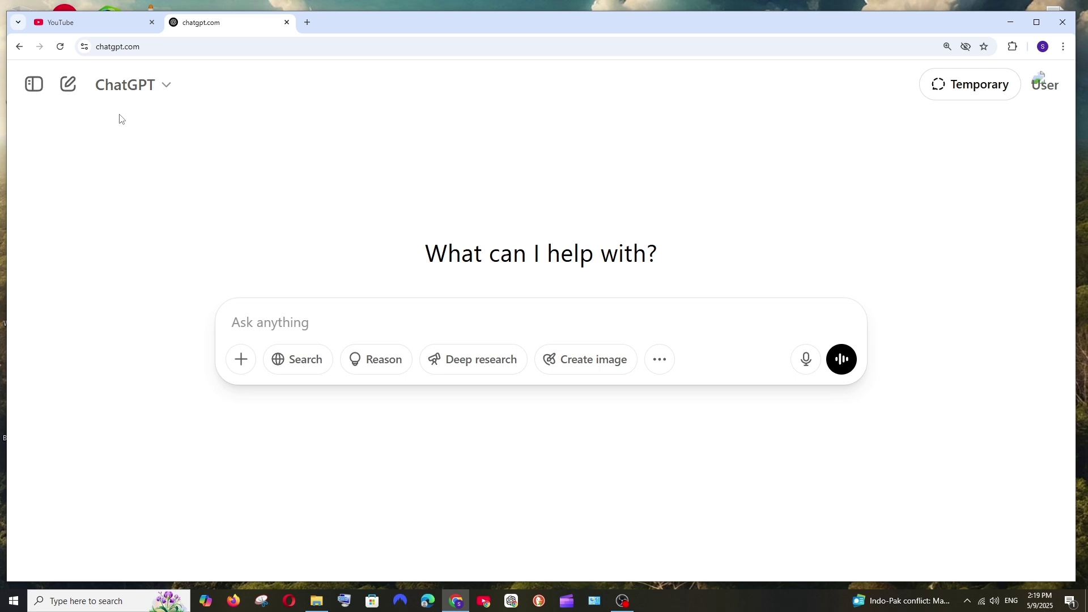
Show the chat history sidebar, toggling it closed and then open again.
click(34, 85)
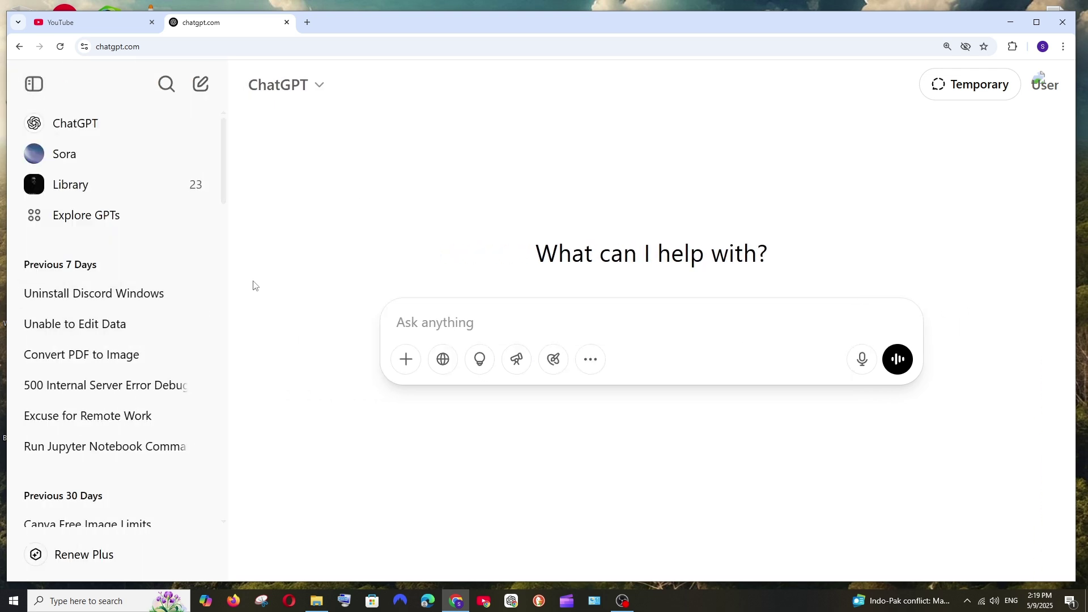
scroll(119, 319, down, 1)
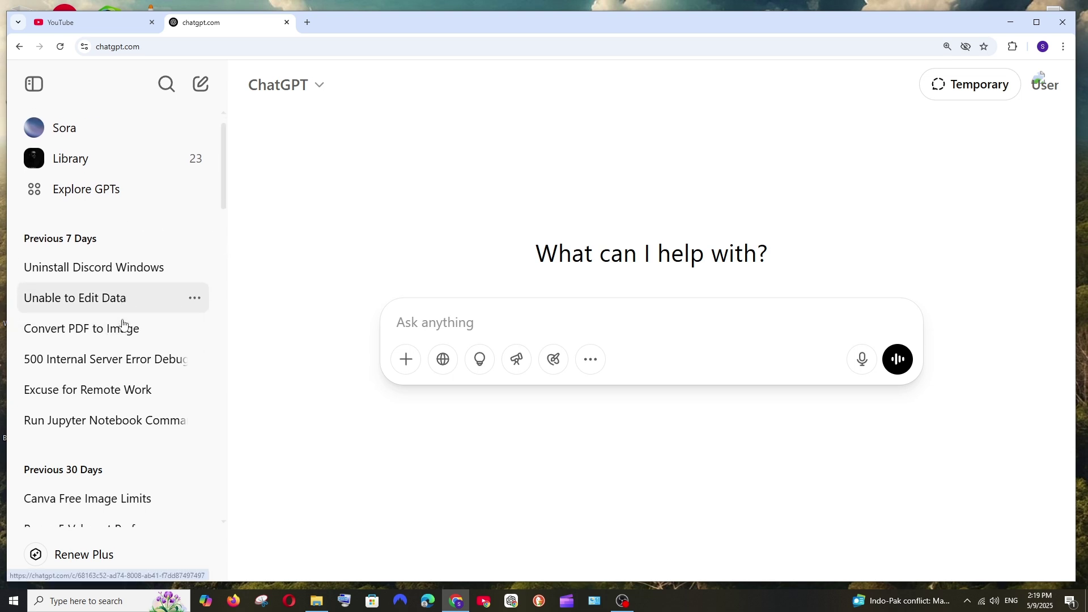
scroll(122, 323, down, 3)
scroll(122, 322, up, 1)
scroll(123, 324, up, 3)
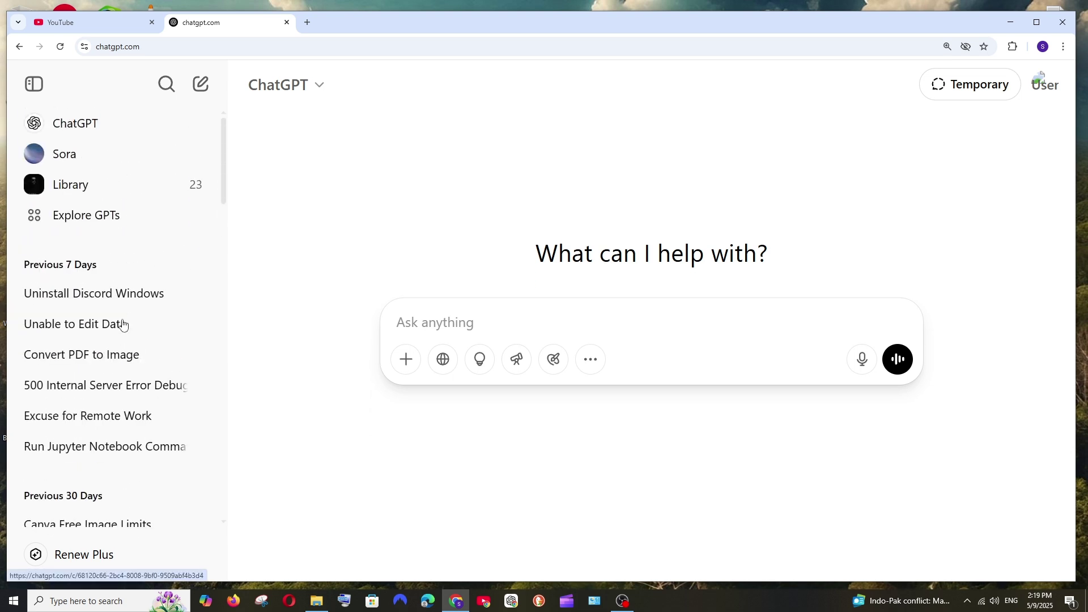
click(27, 96)
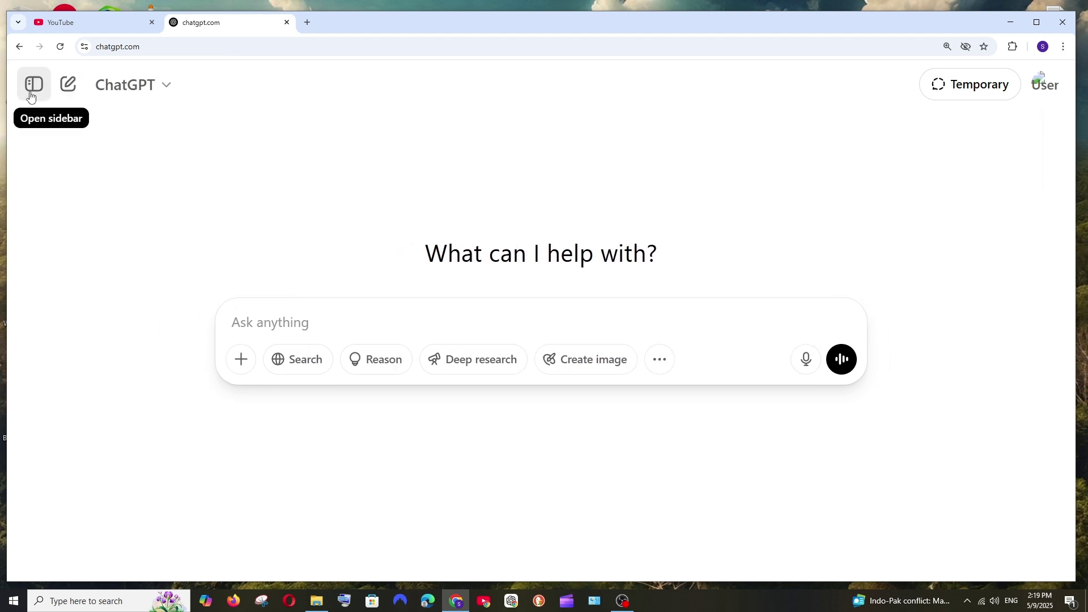
click(31, 96)
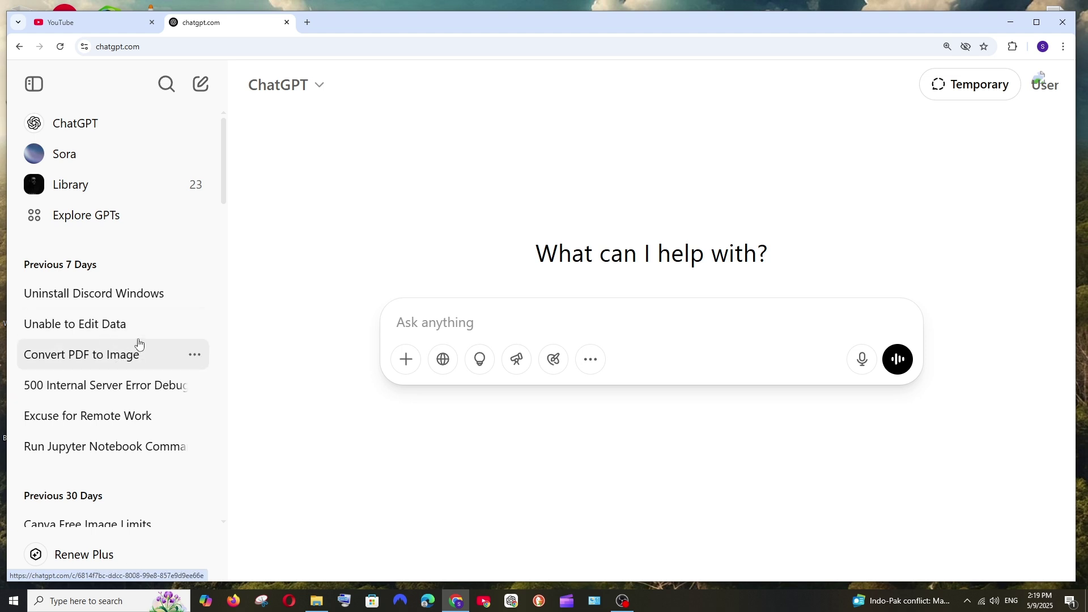
Delete the 'Convert PDF to Image' conversation and confirm the deletion.
click(194, 357)
click(228, 475)
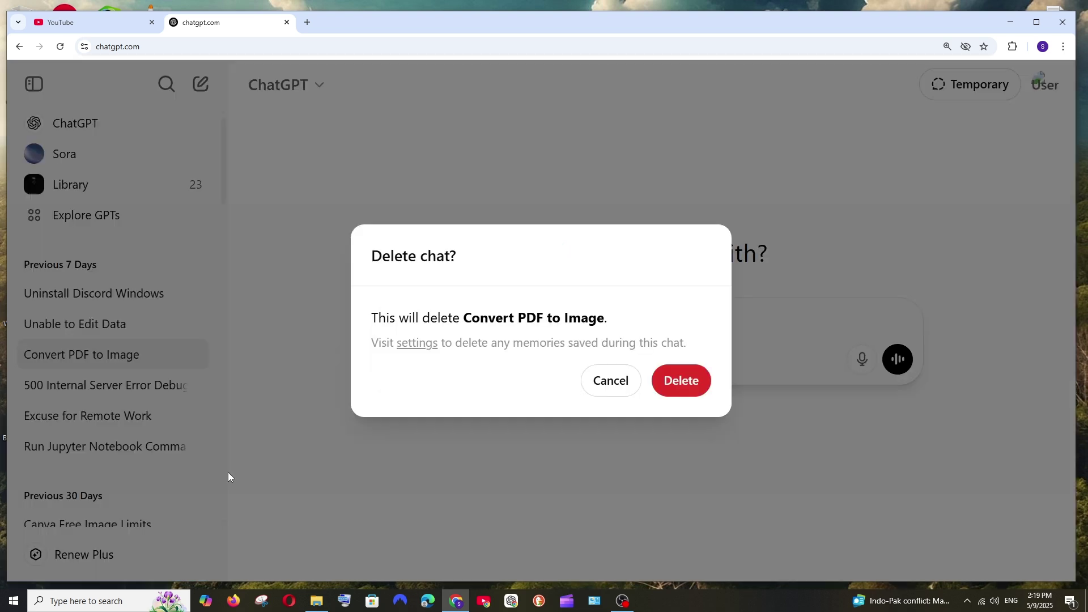
click(680, 382)
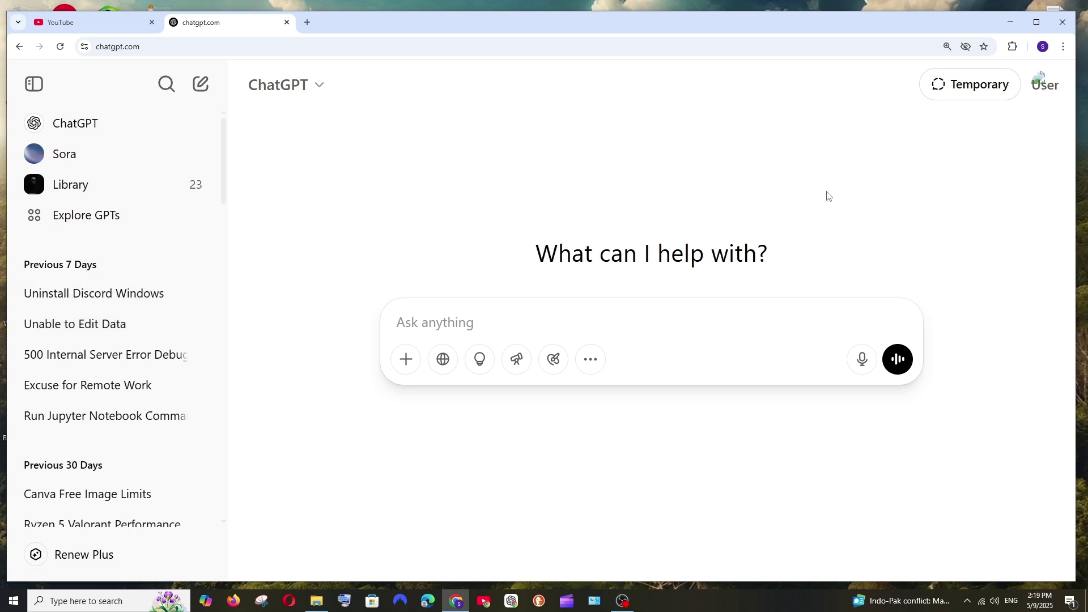
Delete all chats from the account's General settings and confirm the deletion.
click(1045, 88)
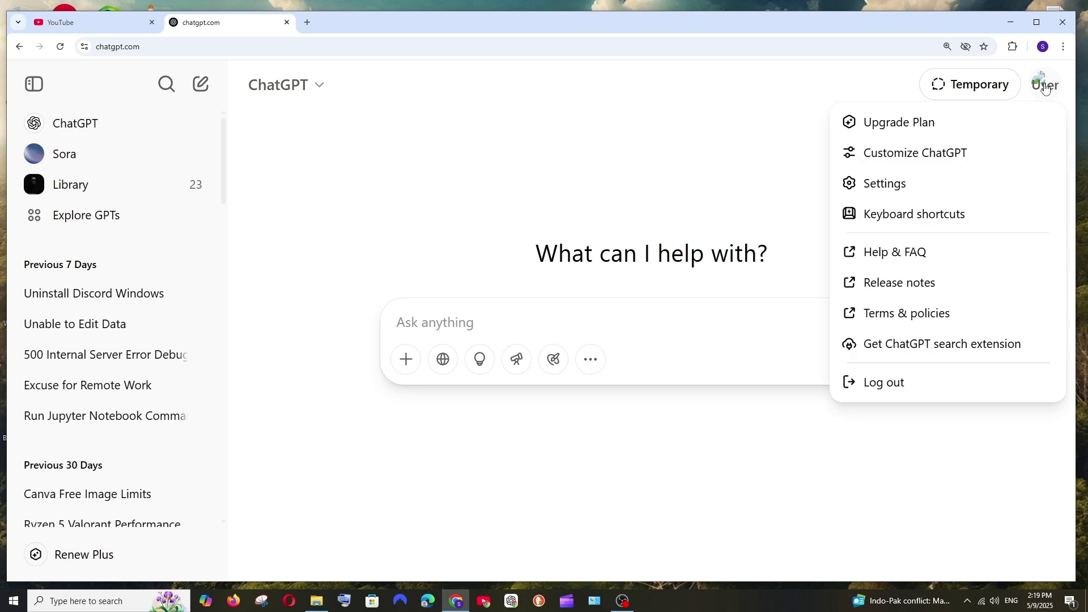
click(850, 185)
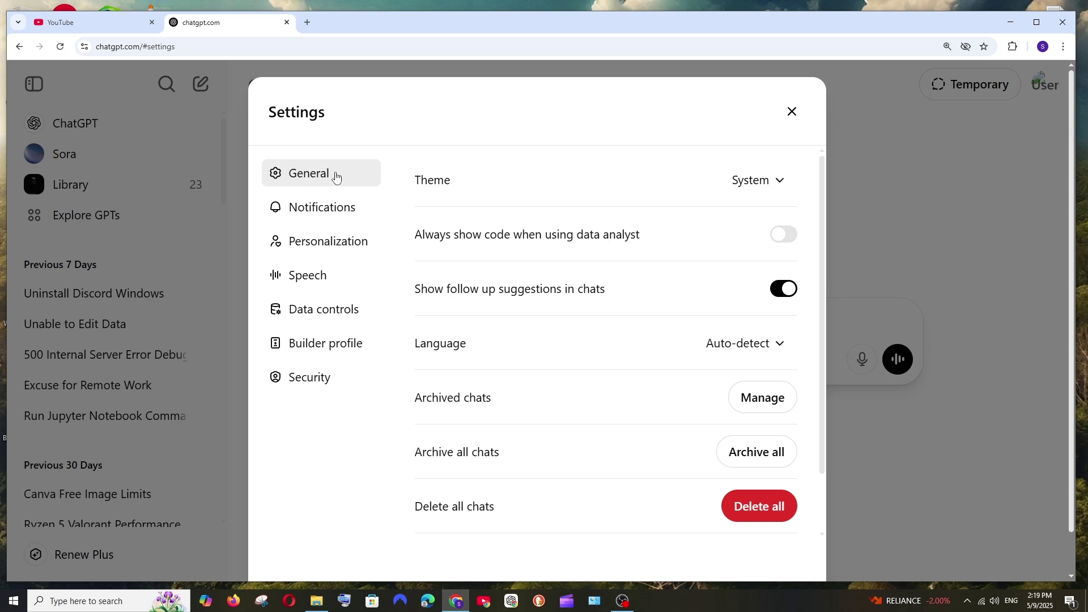
scroll(491, 520, down, 1)
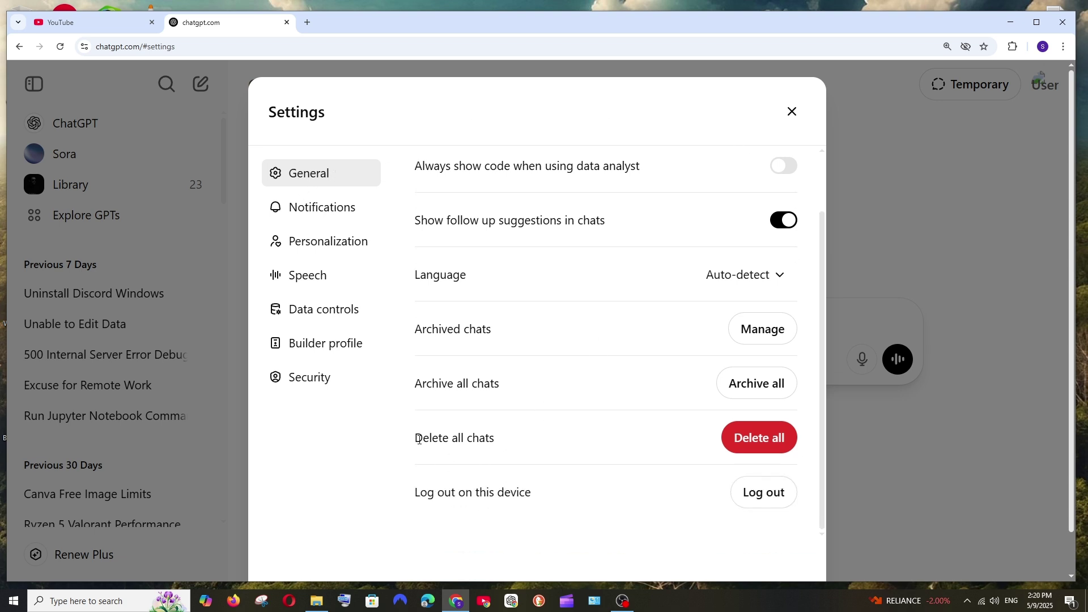
drag(418, 439, 588, 439)
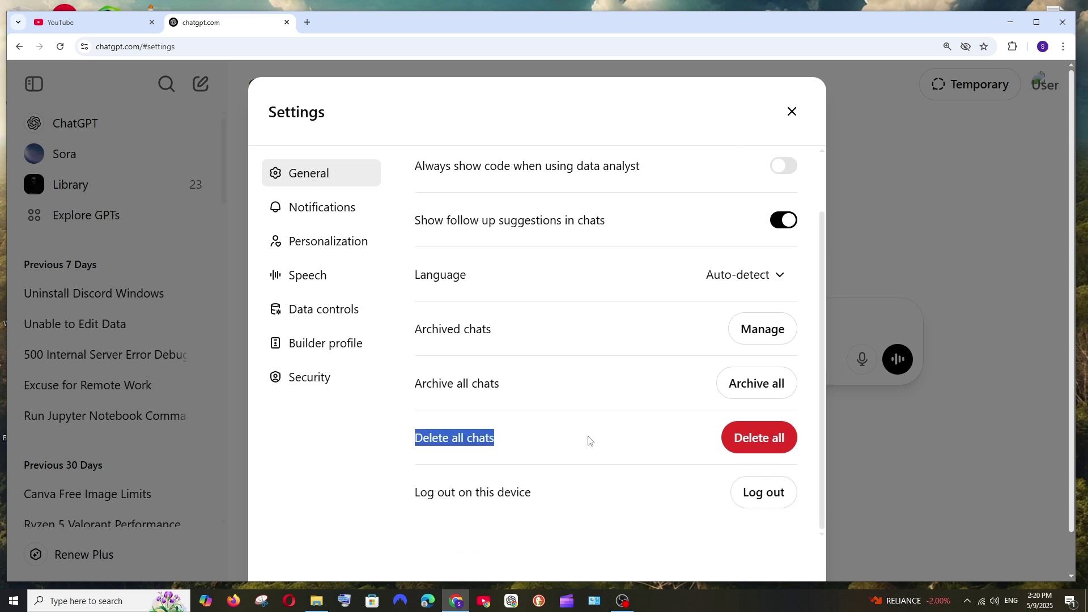
click(764, 440)
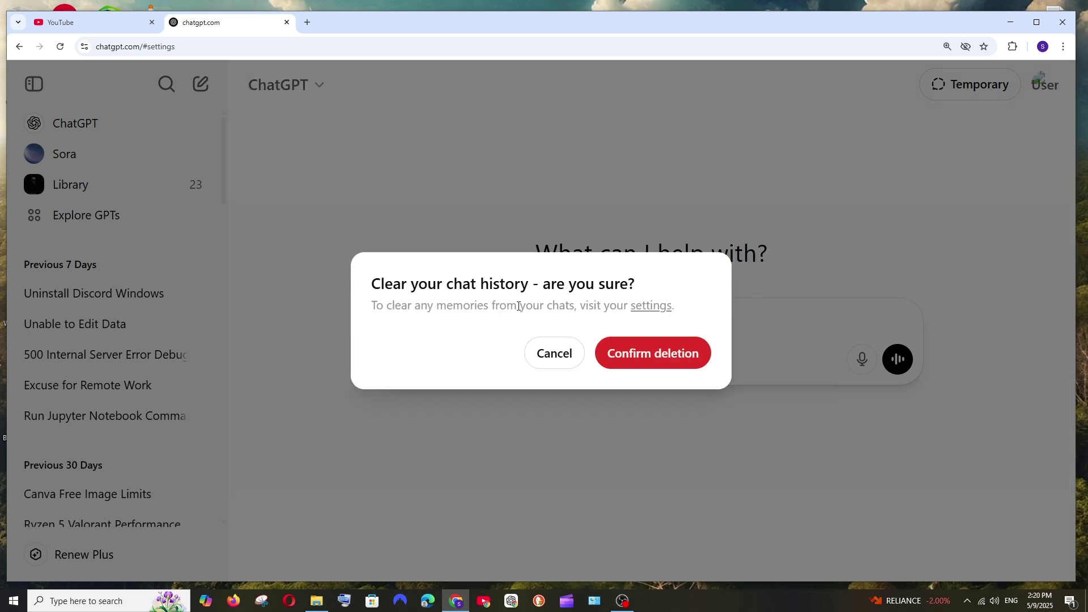
click(678, 355)
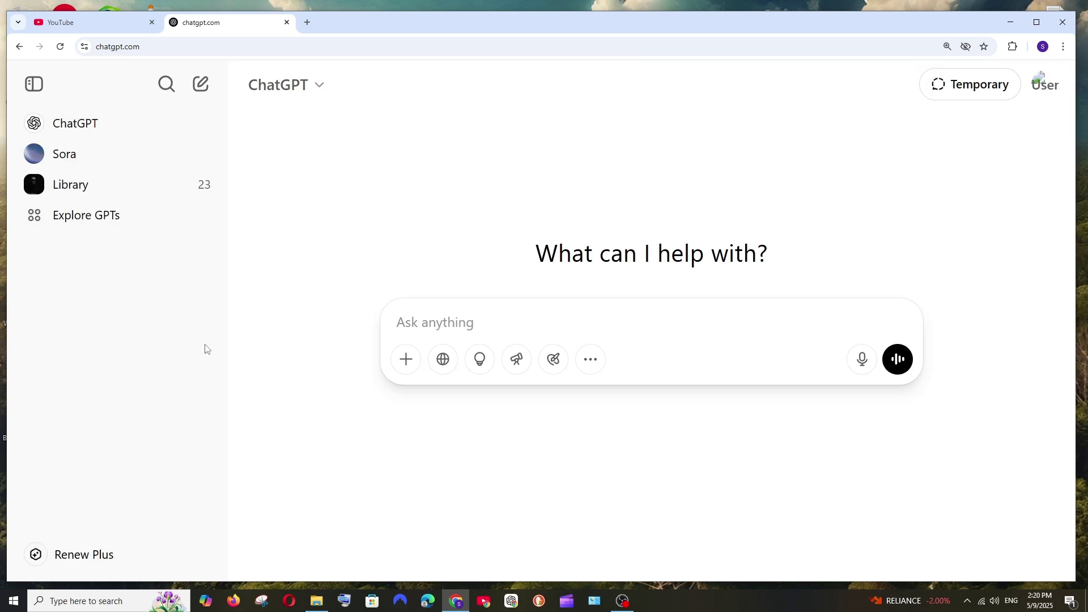